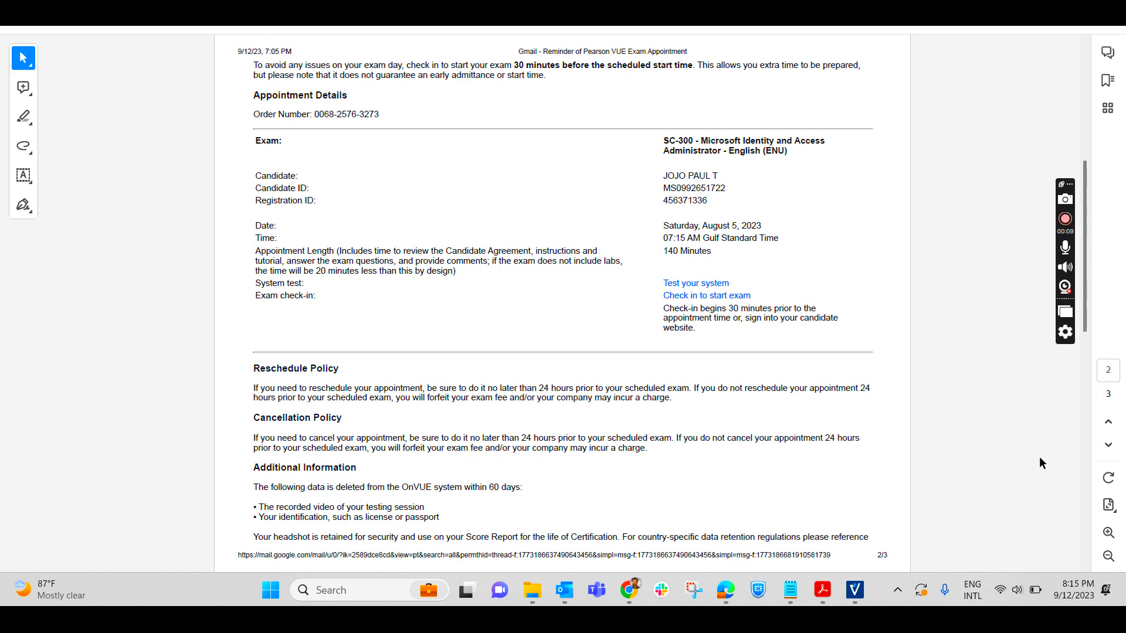
scroll(1021, 424, "up", 3)
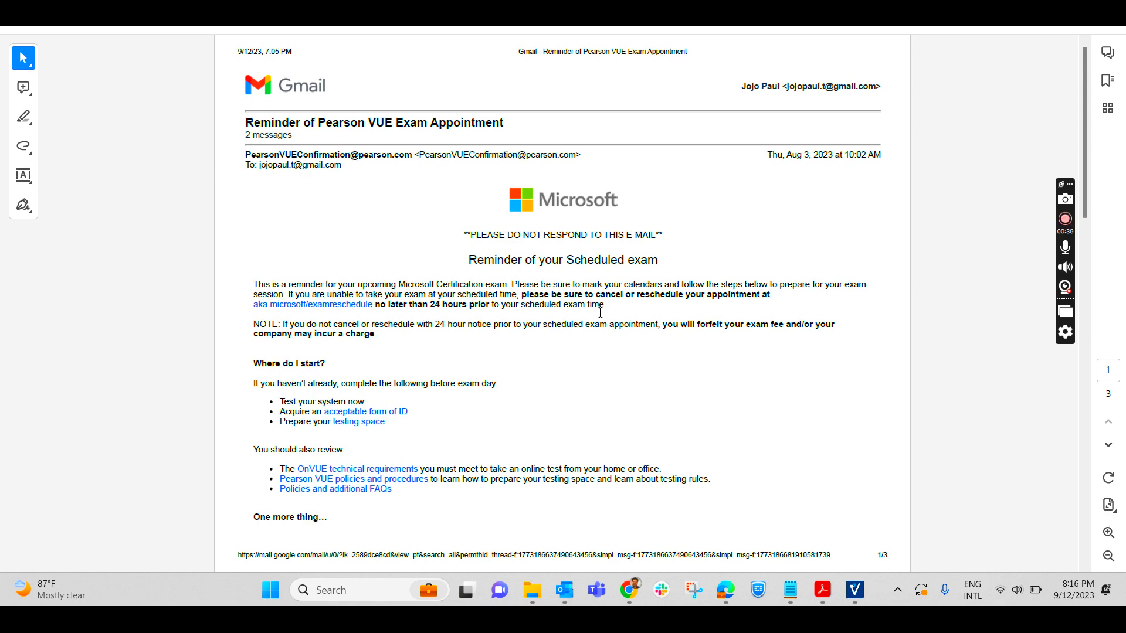
scroll(552, 286, "down", 5)
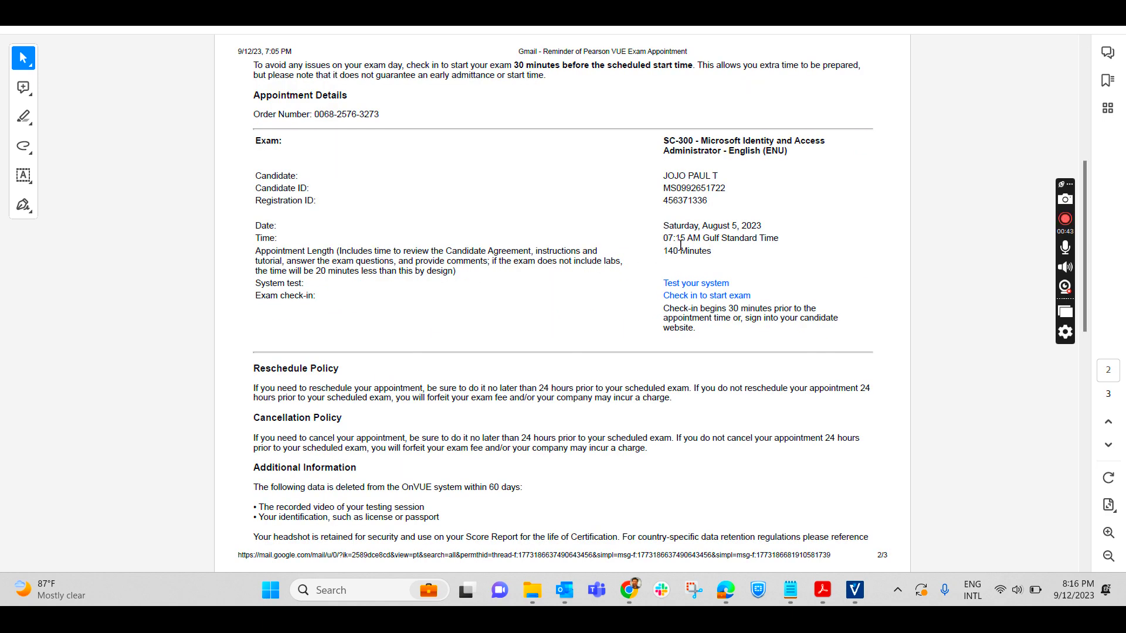
scroll(675, 228, "down", 5)
scroll(720, 275, "up", 15)
scroll(720, 275, "down", 10)
left_click_drag(738, 281, 659, 285)
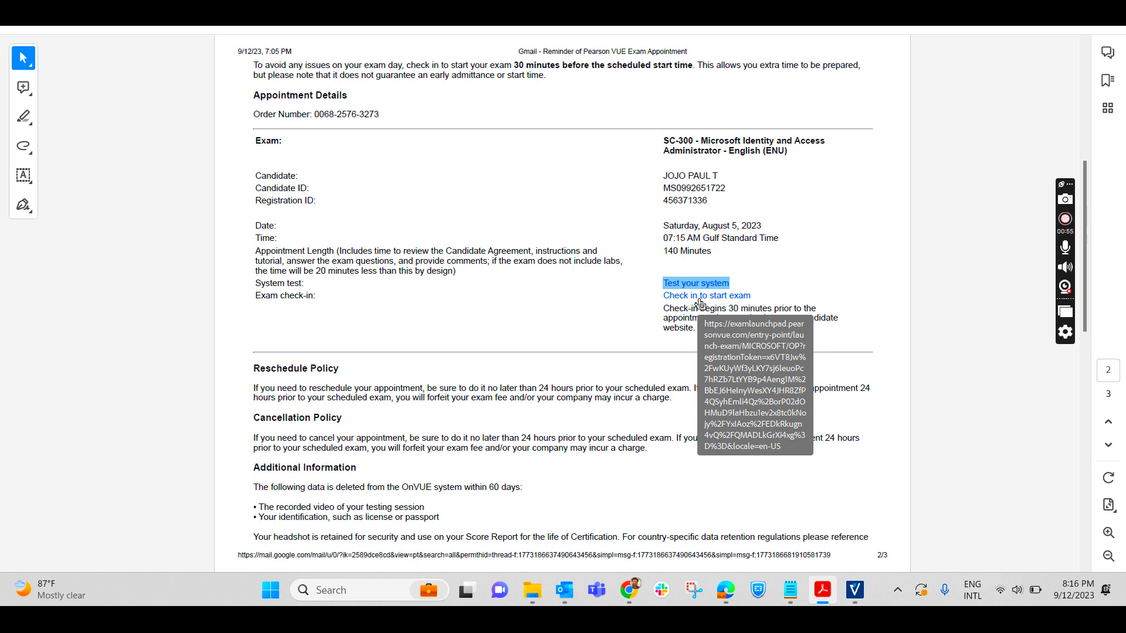
left_click(772, 290)
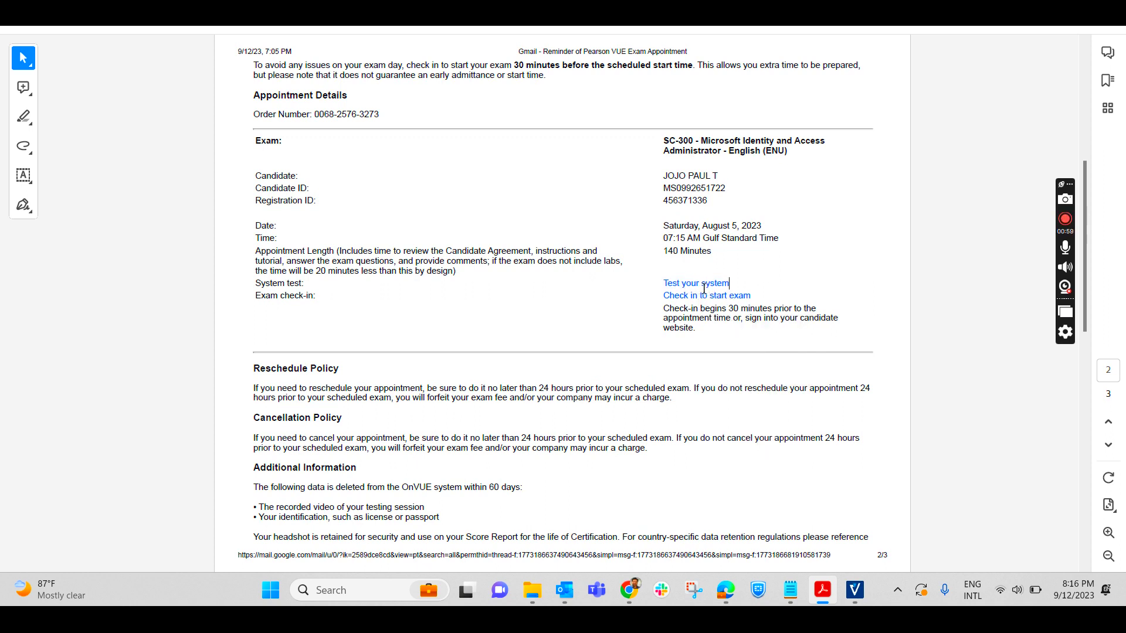
Step: Open the OnVUE system test page and copy its access code
left_click(708, 290)
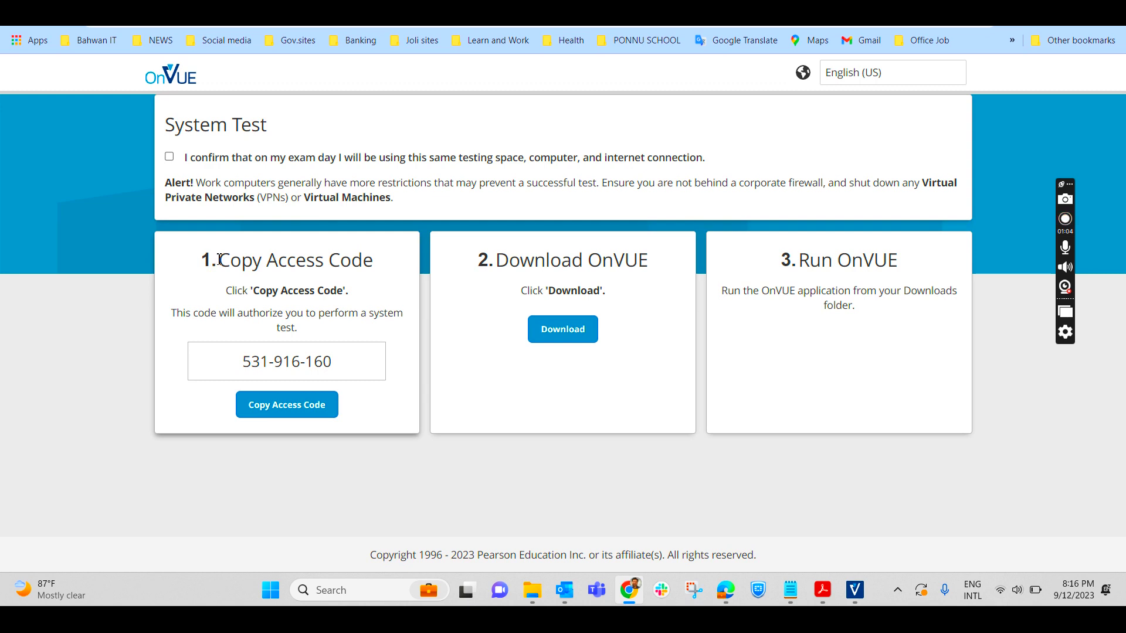
left_click_drag(219, 259, 379, 262)
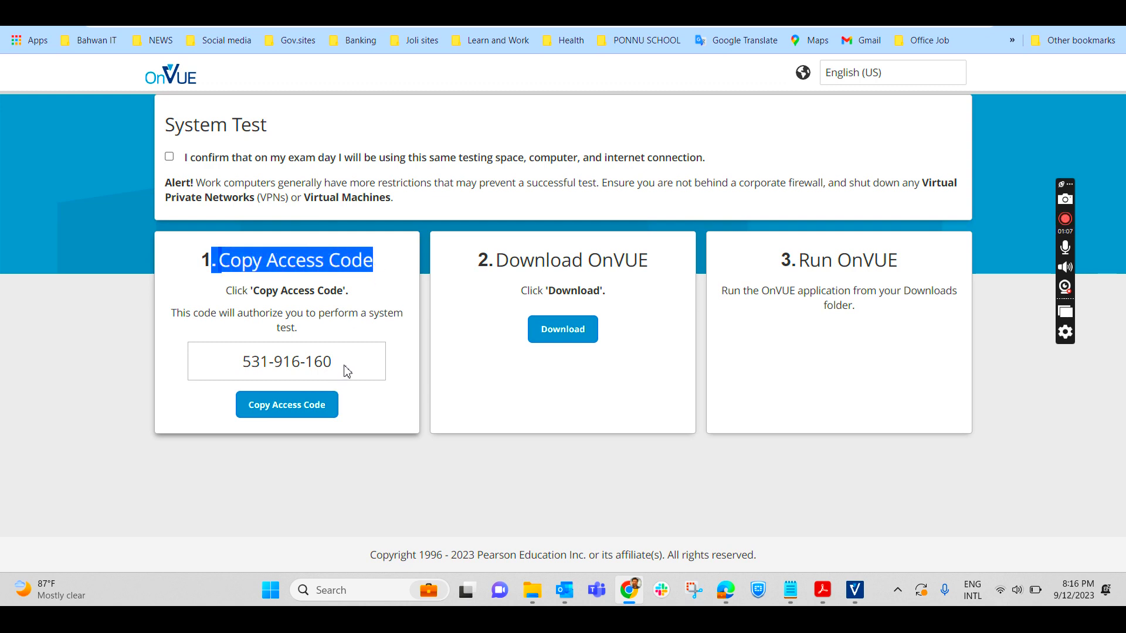
left_click_drag(347, 370, 244, 371)
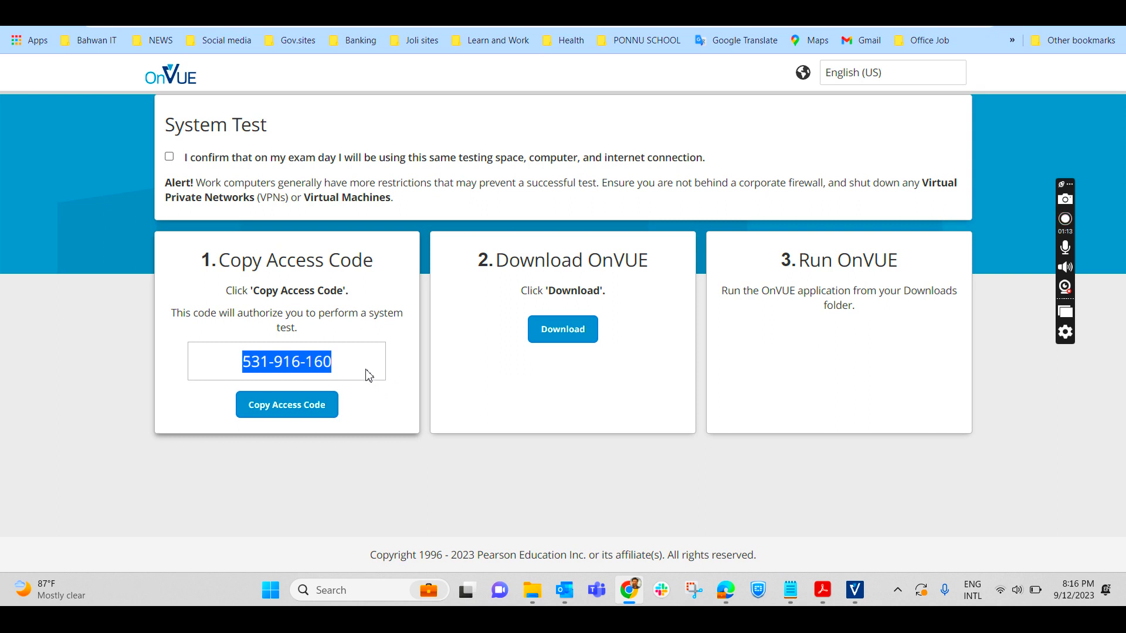
left_click(306, 412)
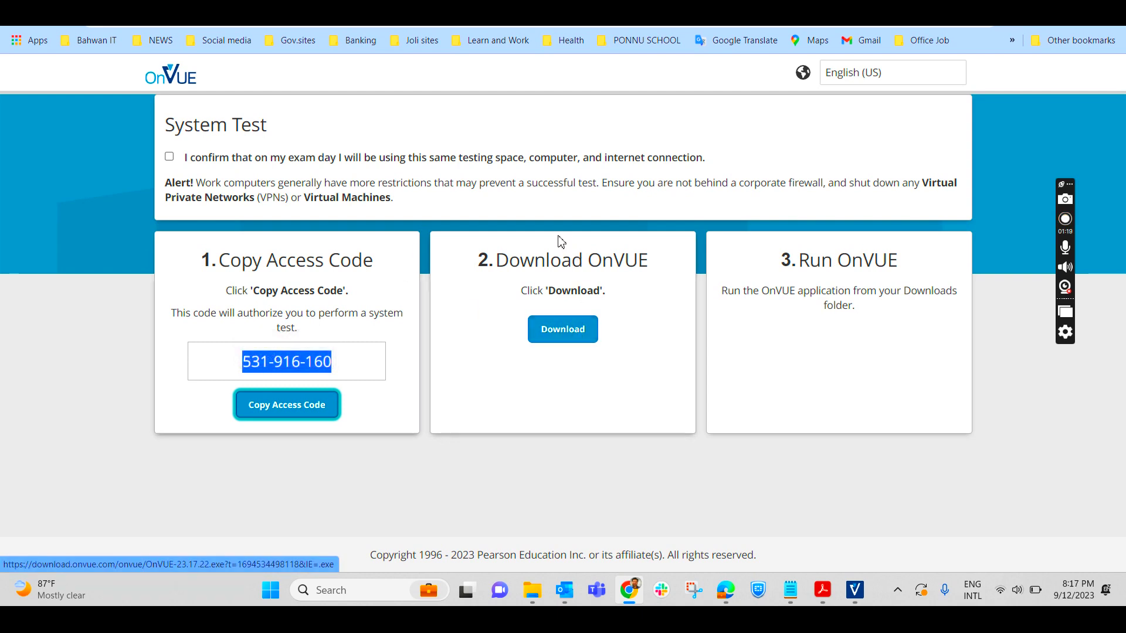
Step: Run the downloaded OnVUE .exe from Chrome's recent downloads
left_click_drag(807, 265, 935, 267)
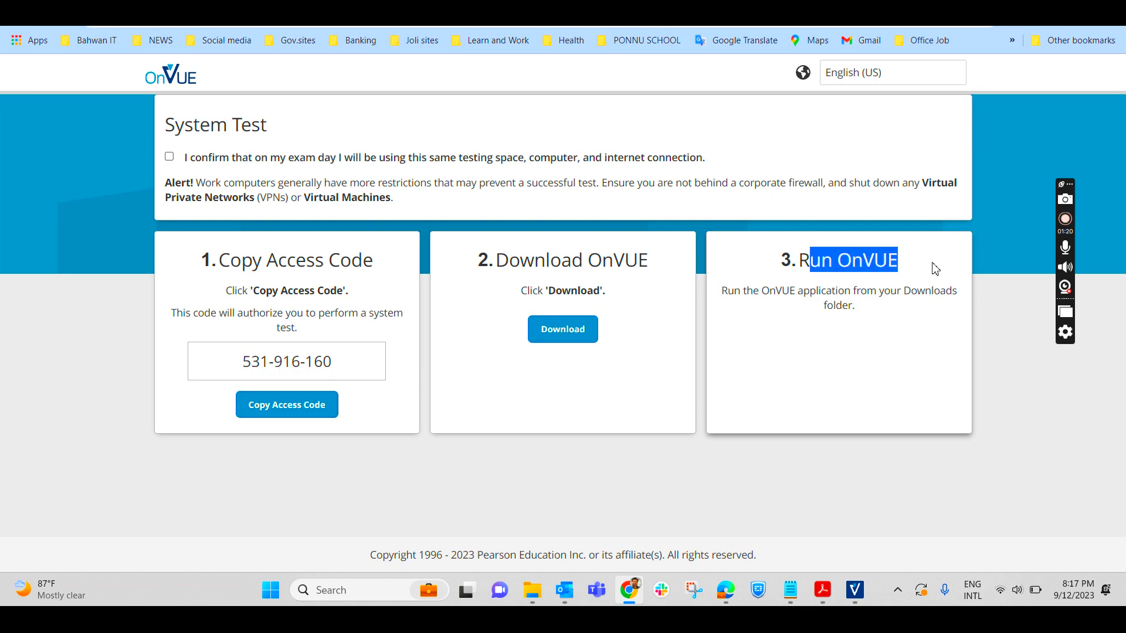
left_click(1038, 13)
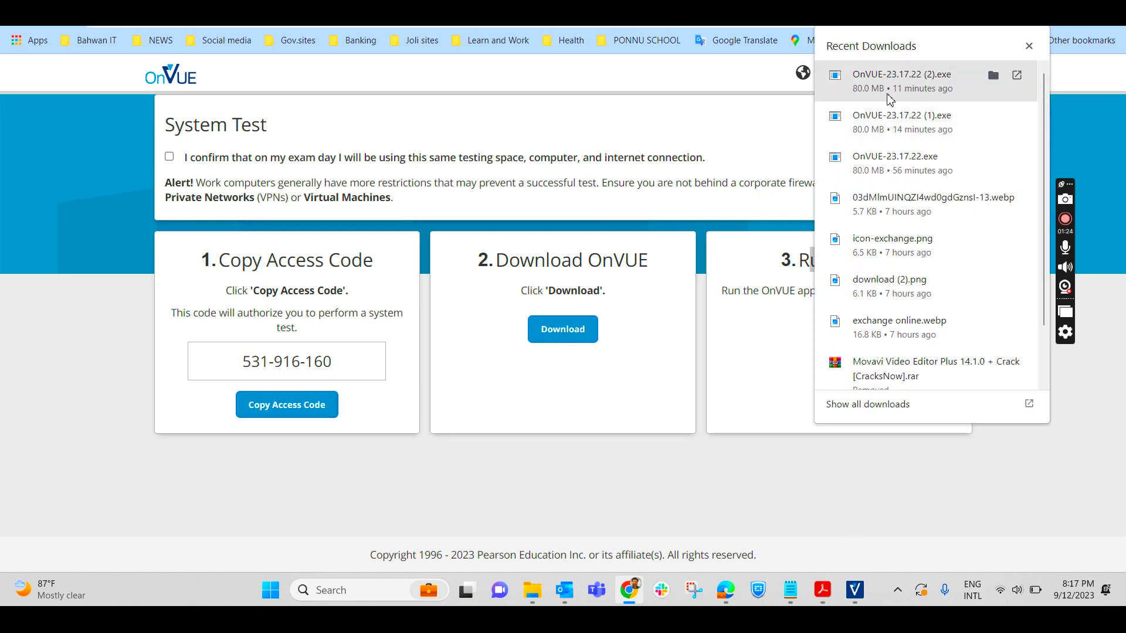
left_click(890, 100)
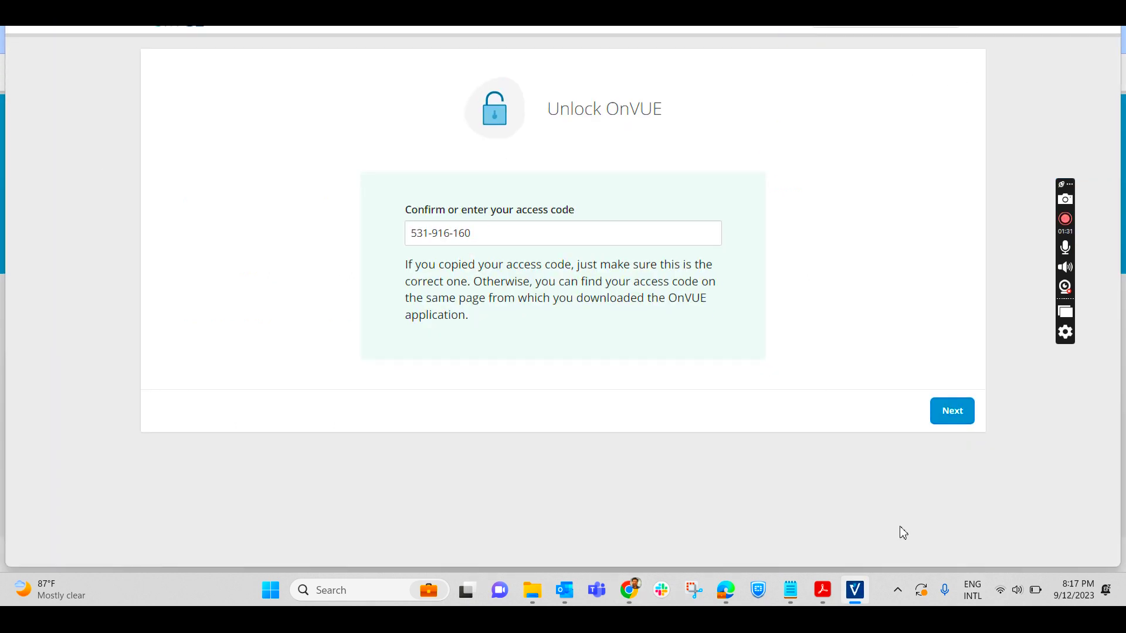
Step: Confirm the prefilled access code to unlock OnVUE and start the microphone check
left_click_drag(490, 236, 387, 243)
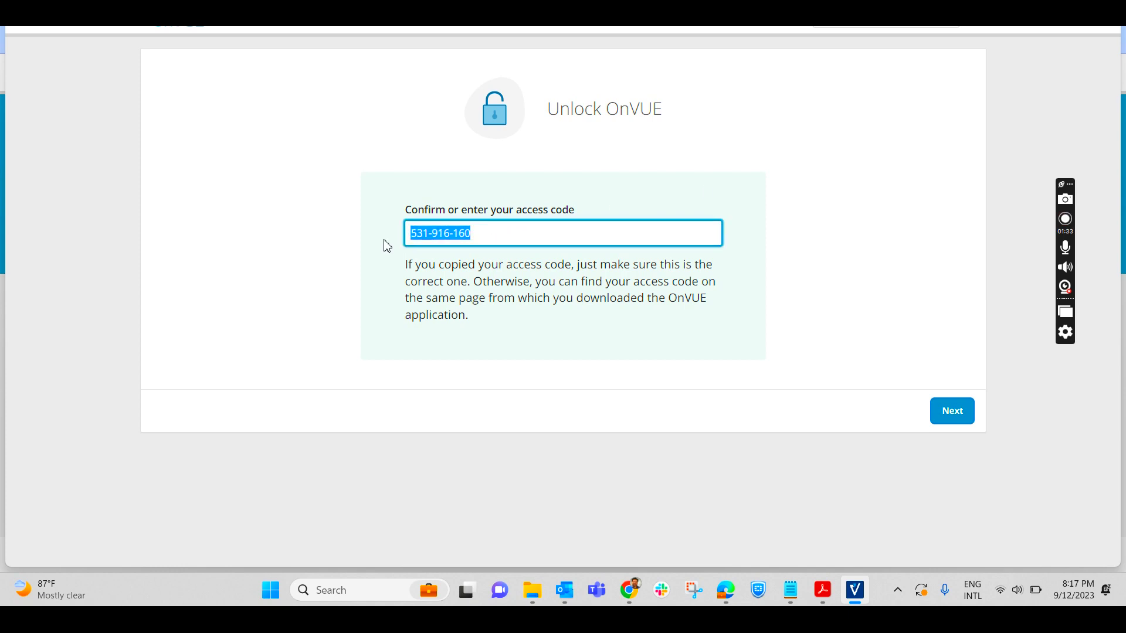
left_click(950, 413)
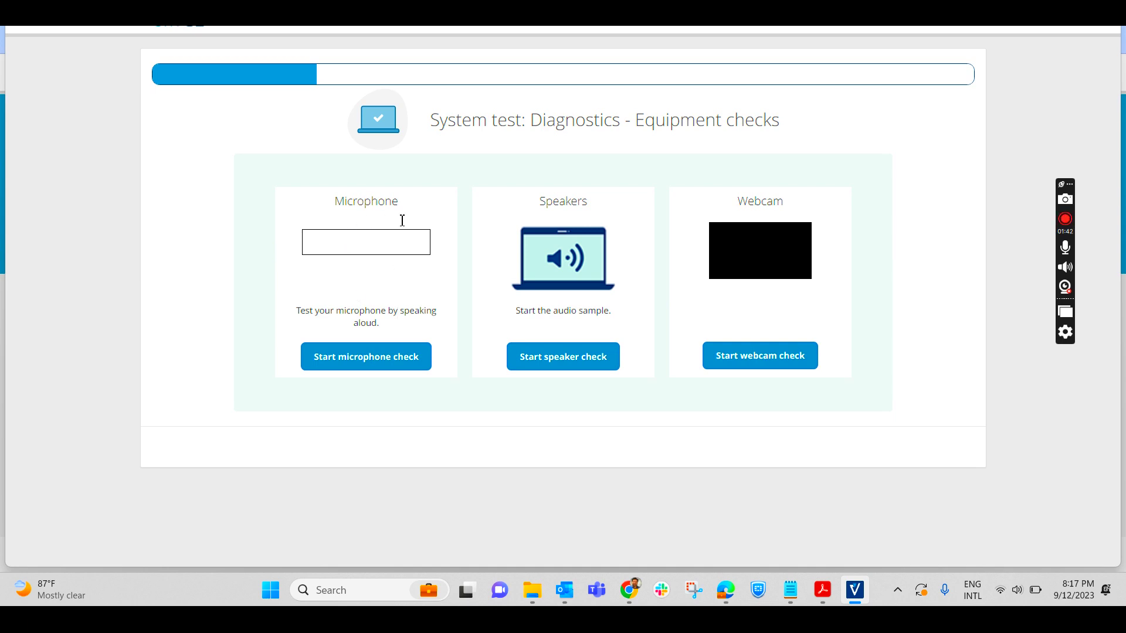
left_click_drag(403, 206, 314, 235)
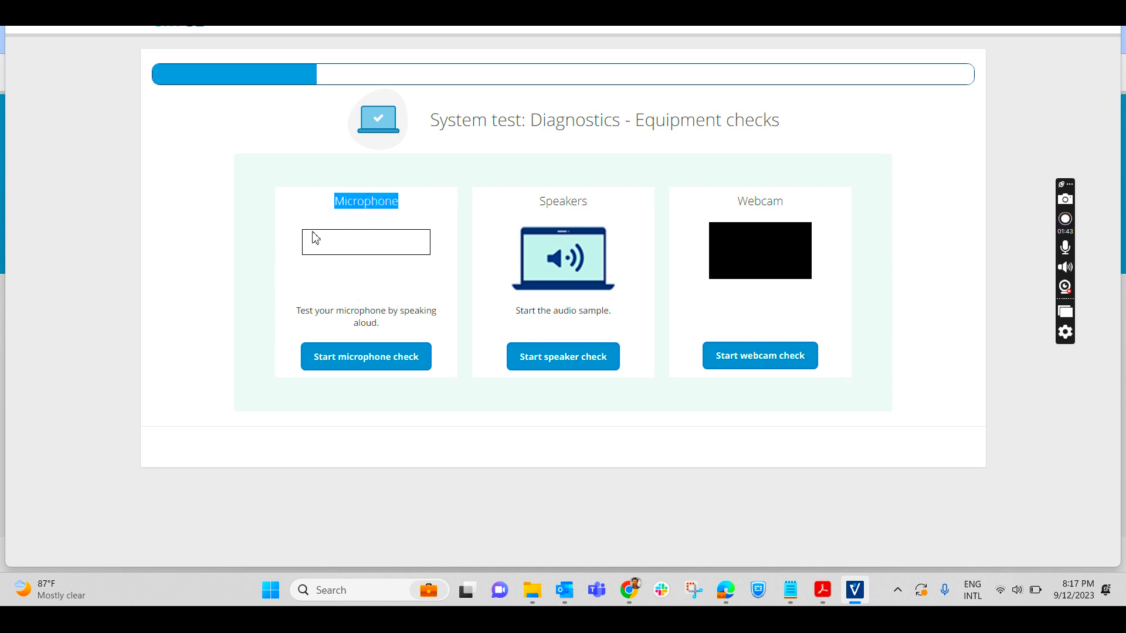
left_click(363, 368)
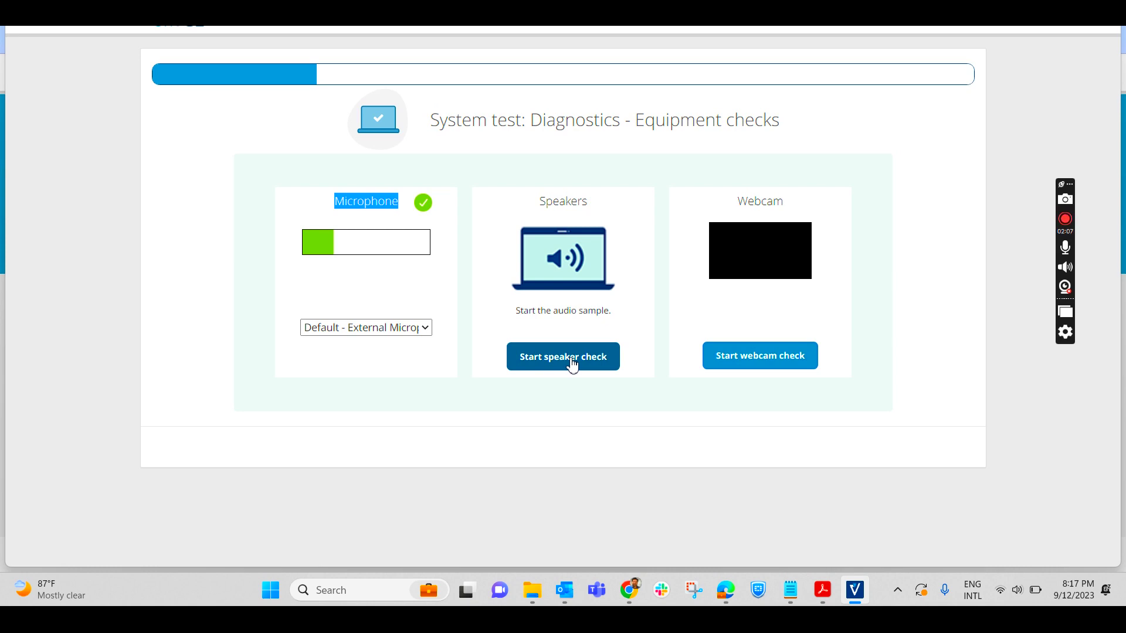
Step: Pass the speaker check, confirming the test music is audible, then the webcam check
left_click(573, 364)
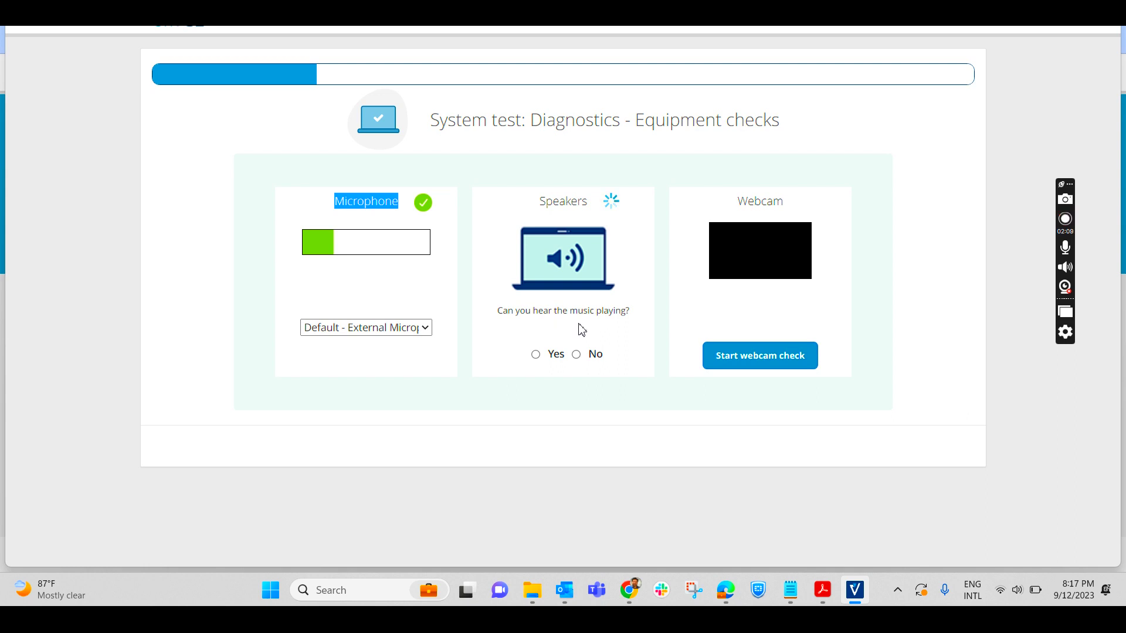
left_click(535, 355)
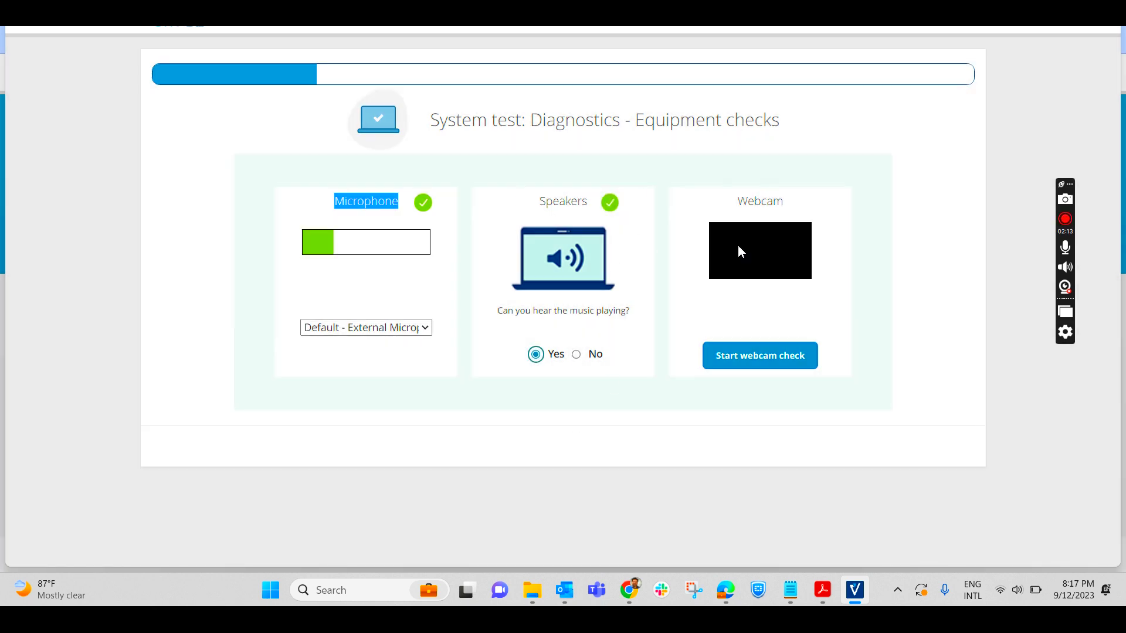
left_click(786, 361)
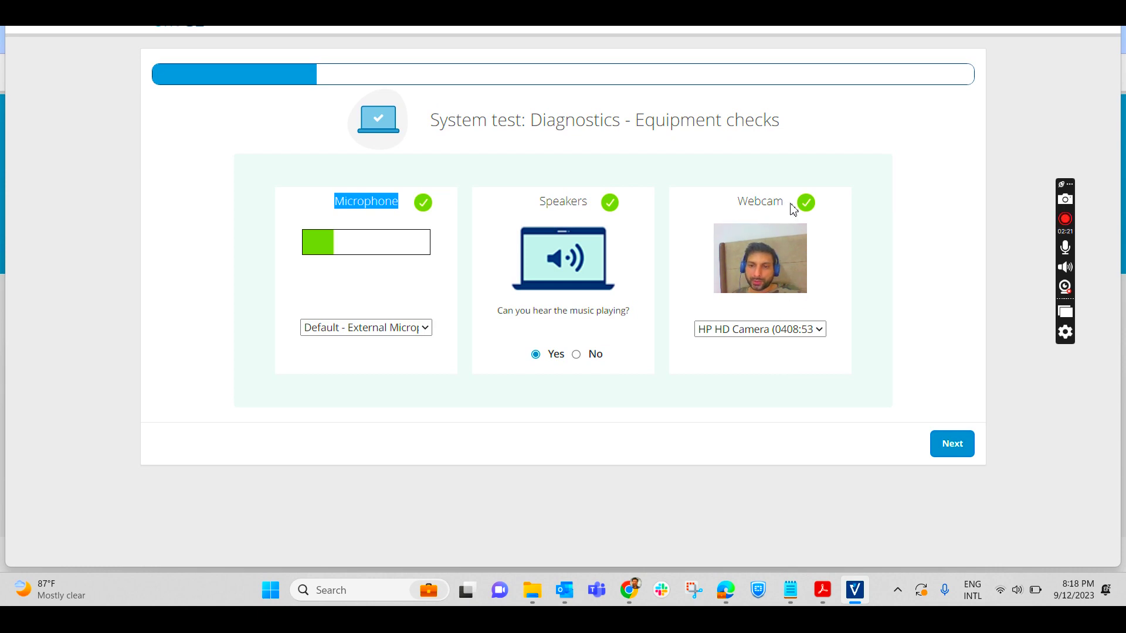
left_click(958, 451)
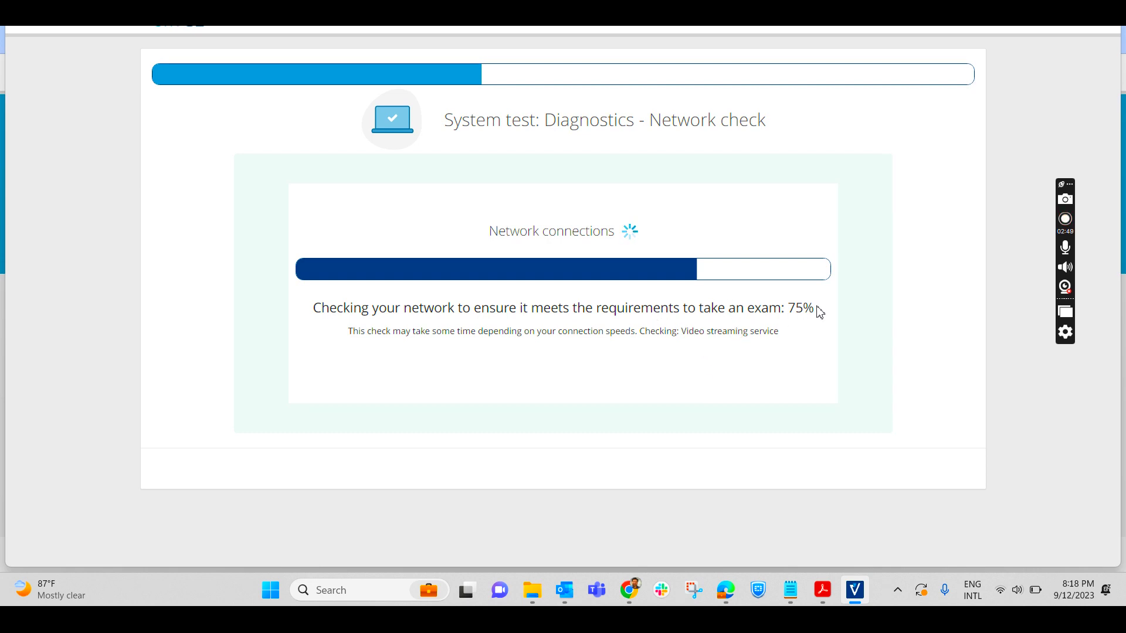
Step: Confirm the network check reached 100% and proceed to the exam simulation
left_click_drag(819, 311, 767, 311)
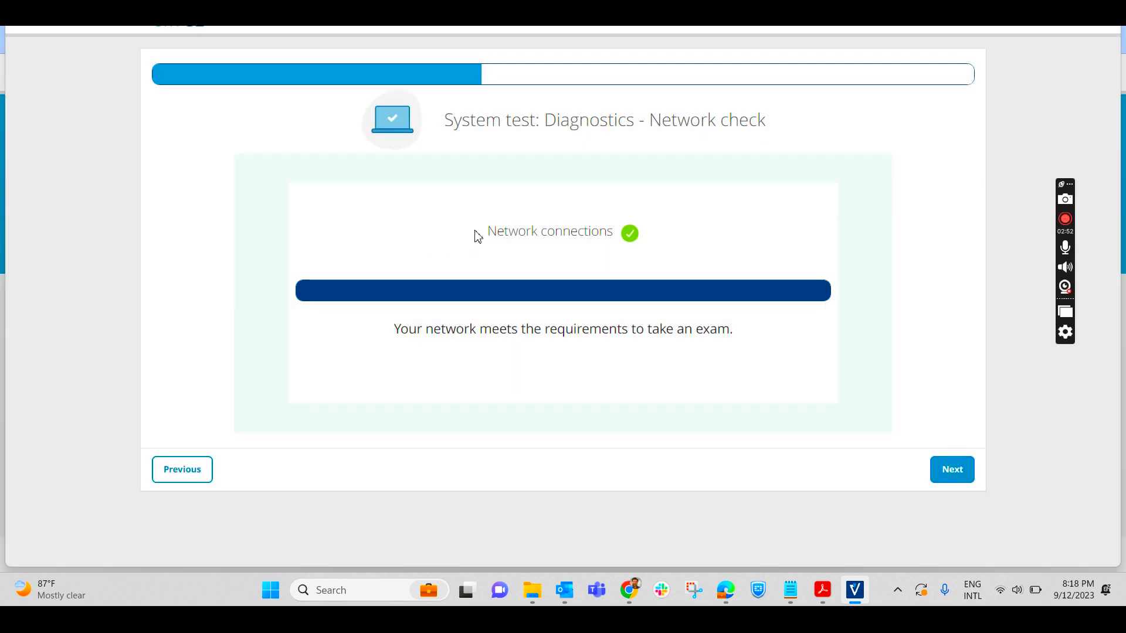
left_click_drag(475, 234, 621, 236)
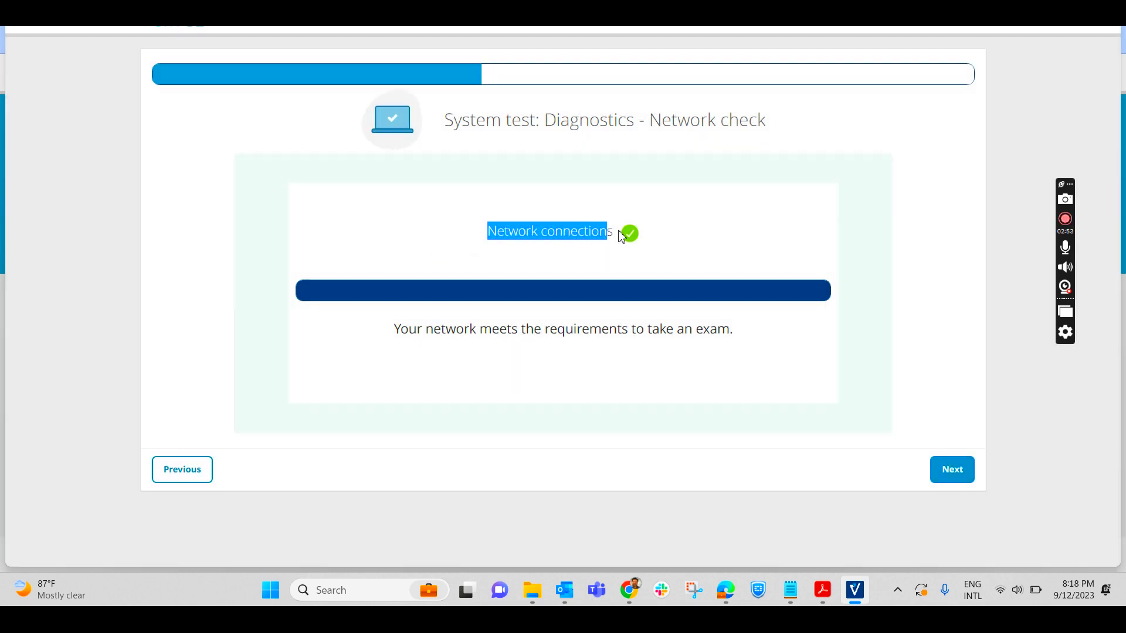
left_click(950, 468)
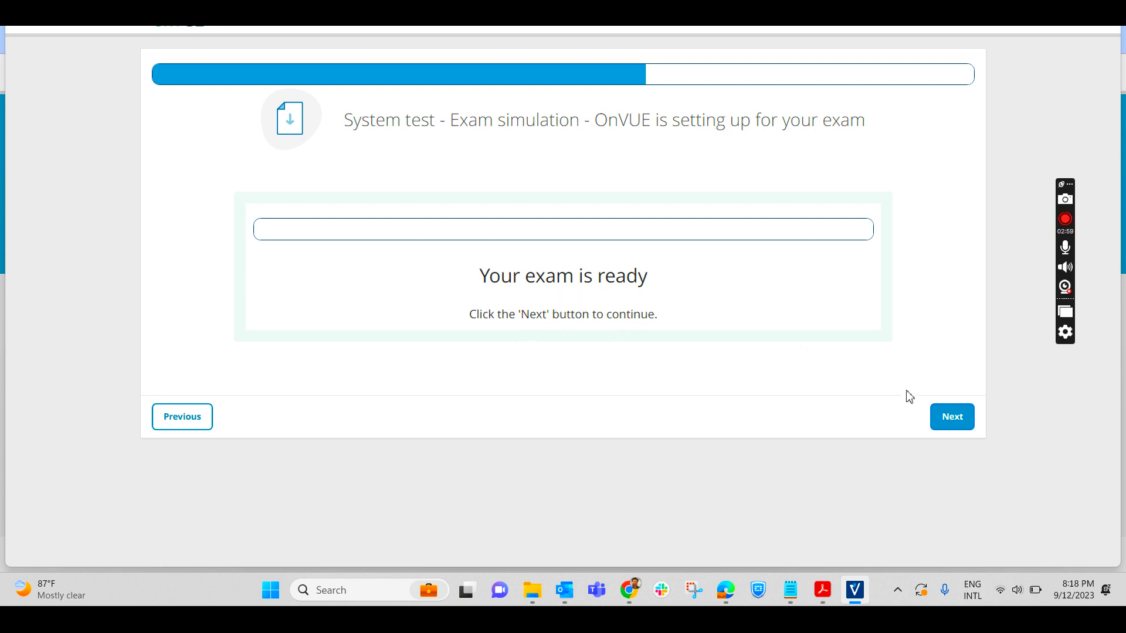
Step: Run the secure browser test, maximize the Notepad room-setup notes, then return to OnVUE
left_click(958, 419)
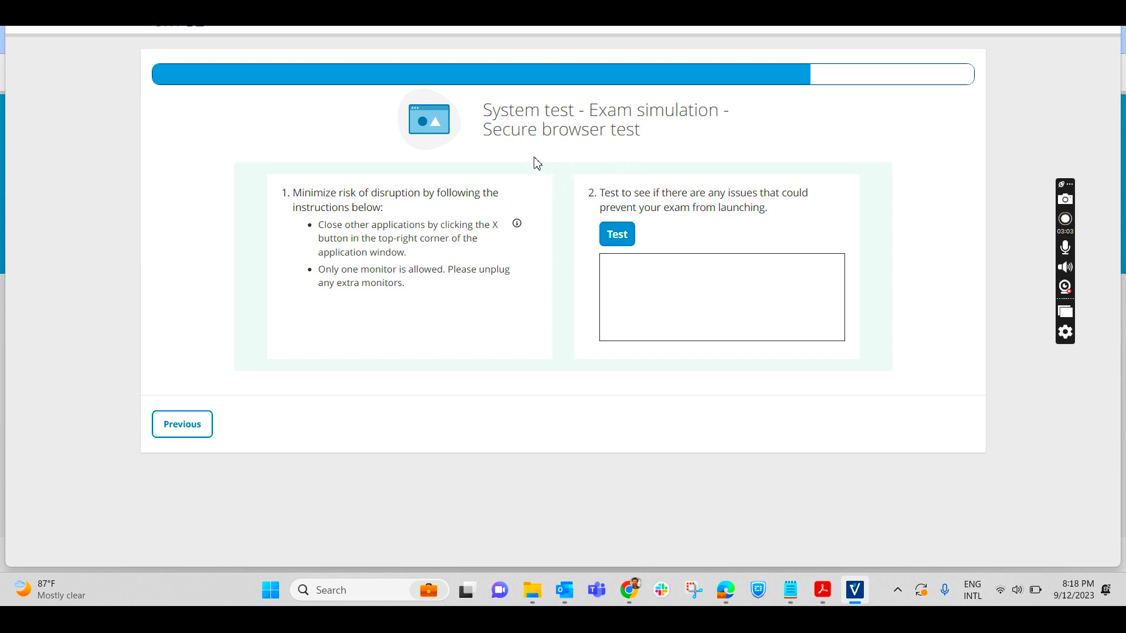
left_click(615, 239)
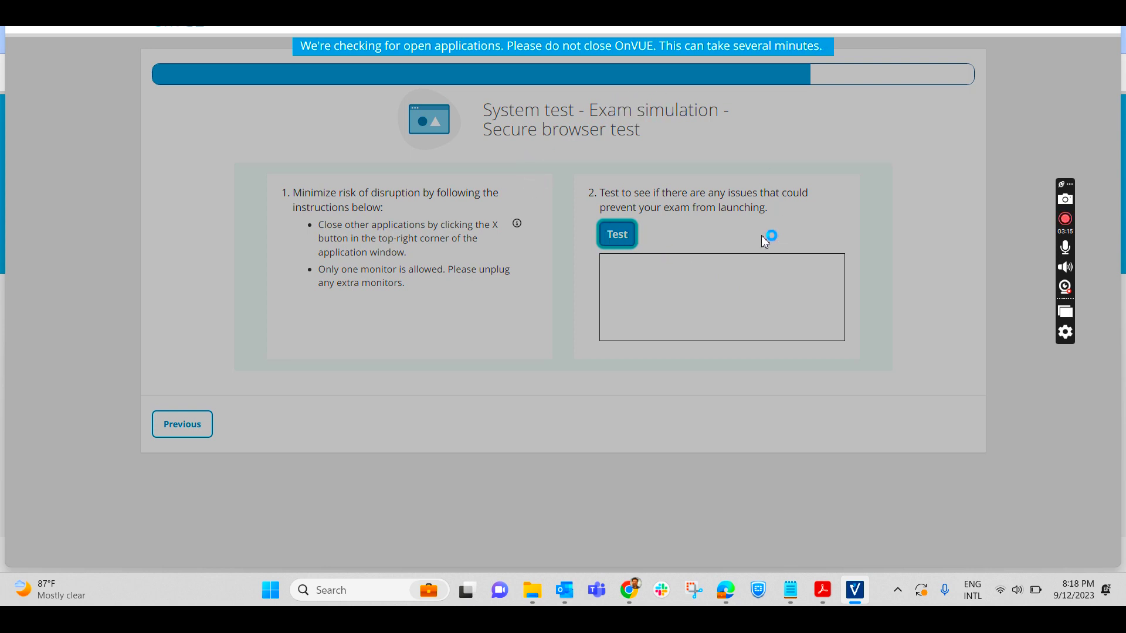
left_click(791, 590)
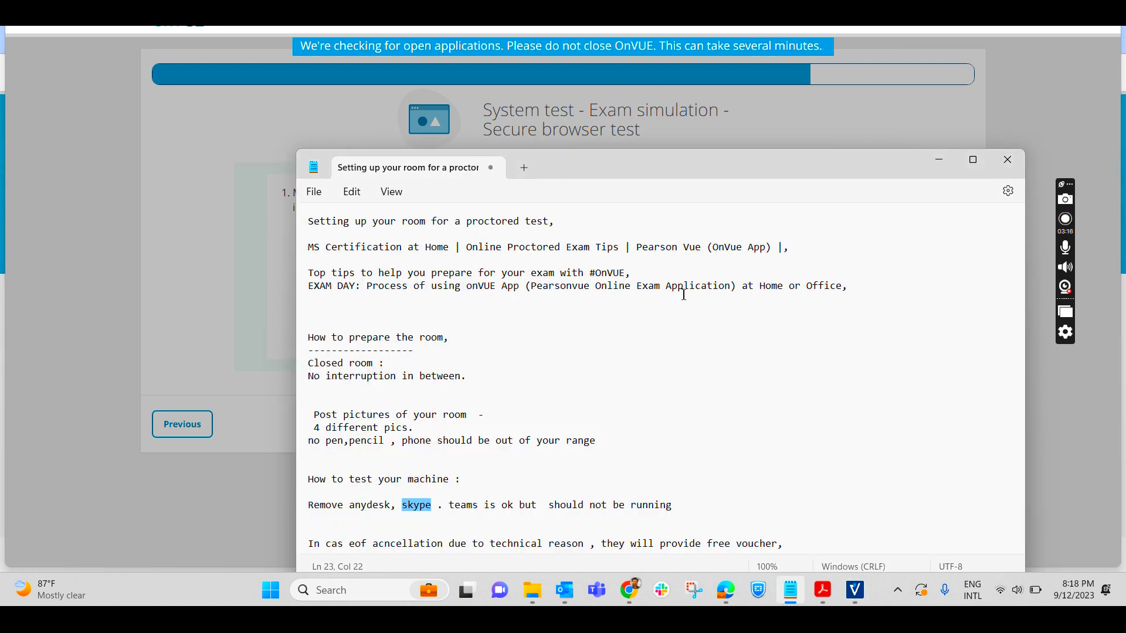
double_click(729, 171)
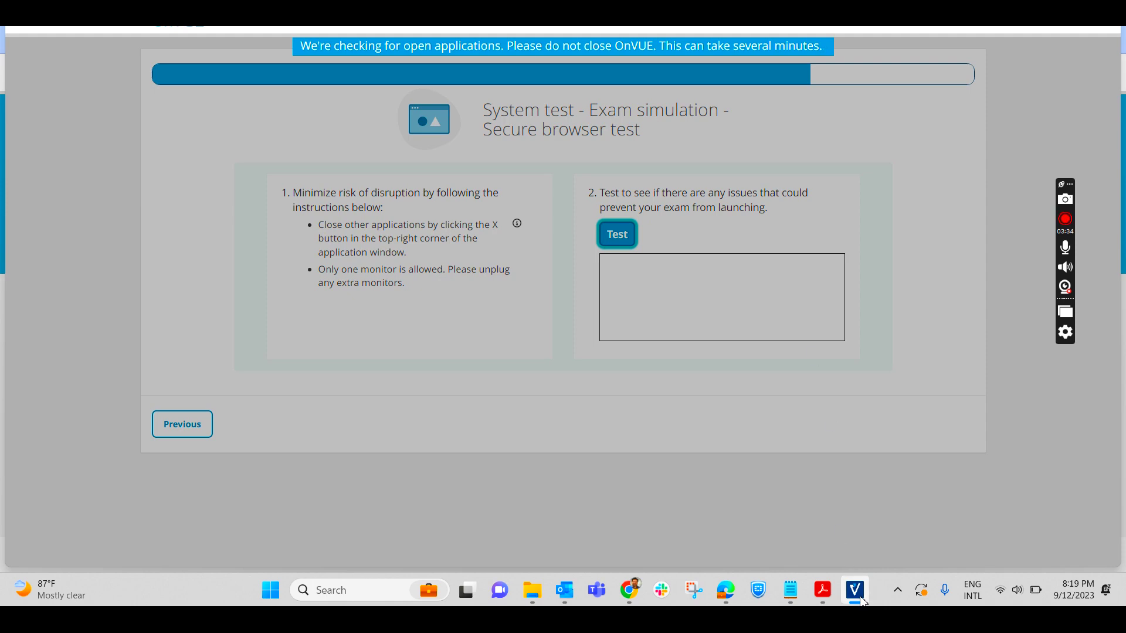
left_click(862, 601)
left_click(858, 584)
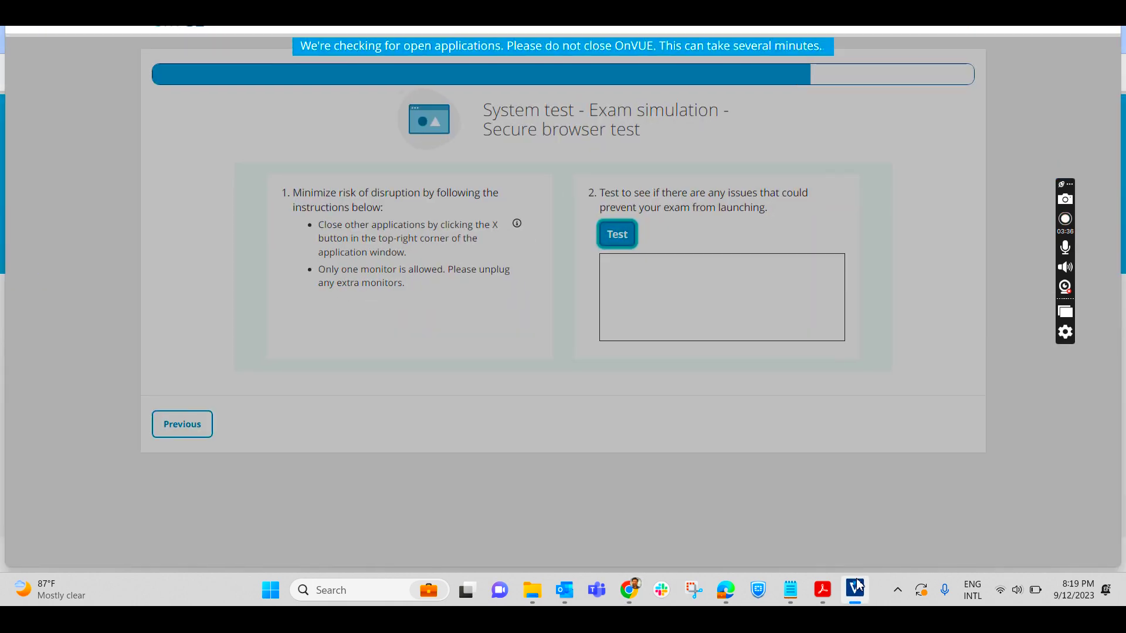
left_click(791, 589)
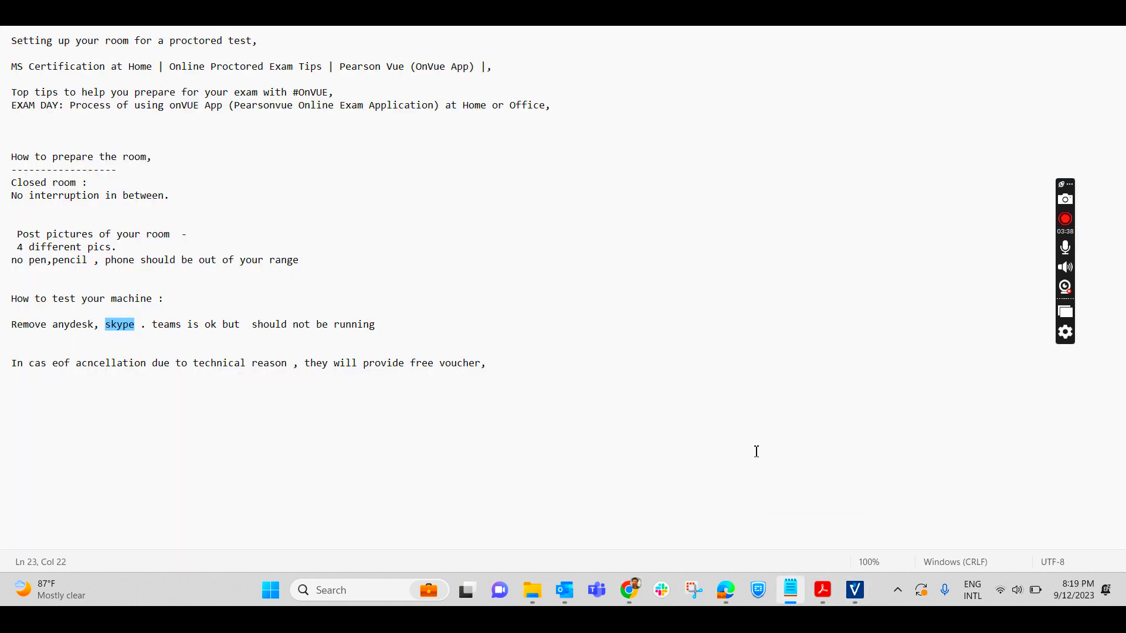